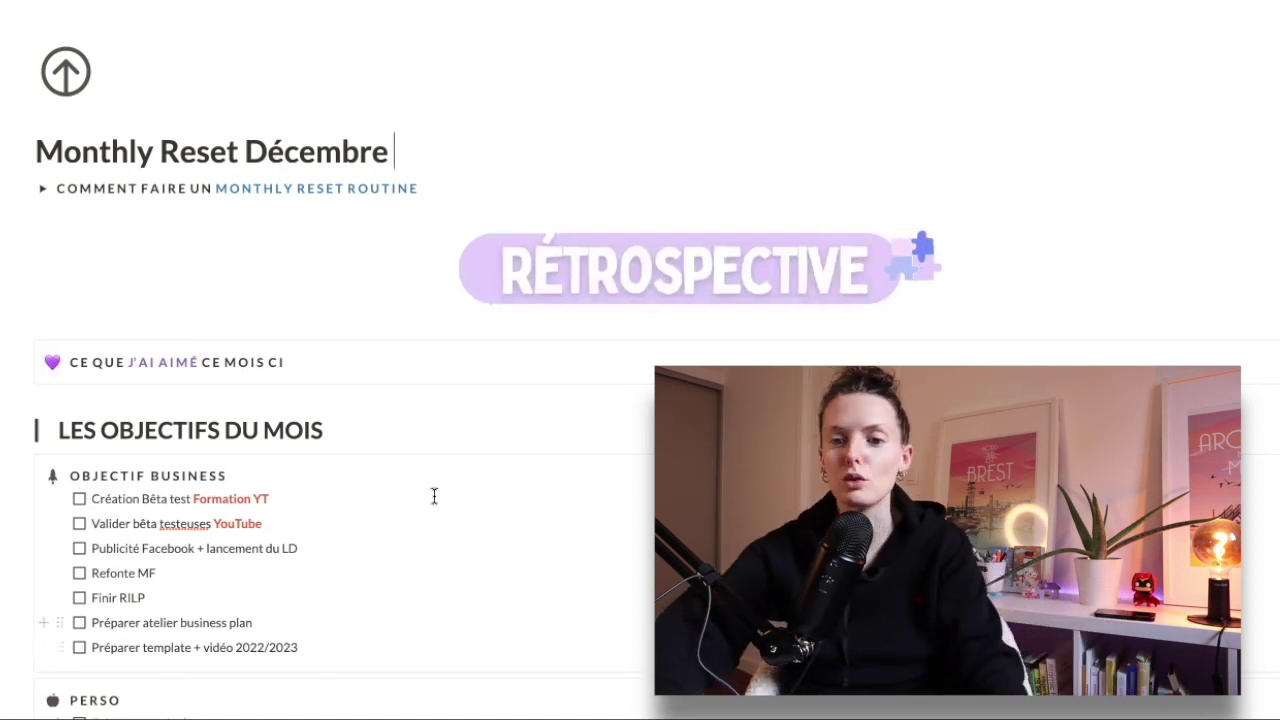
List NOEL, EPIPHANIE ET CAROTTE 🥕 and PEOPLE on separate lines in the "Ce que j'ai aimé ce mois ci" block.
click(430, 354)
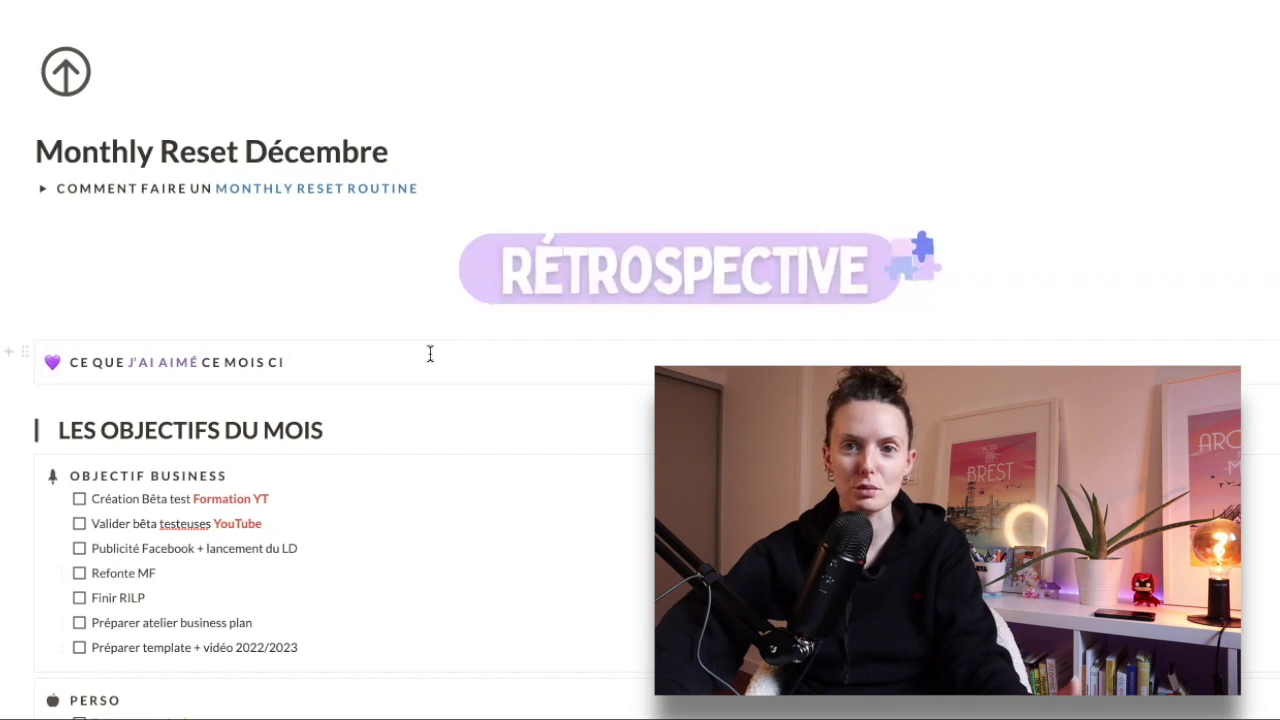
key(Return)
text(NOEL)
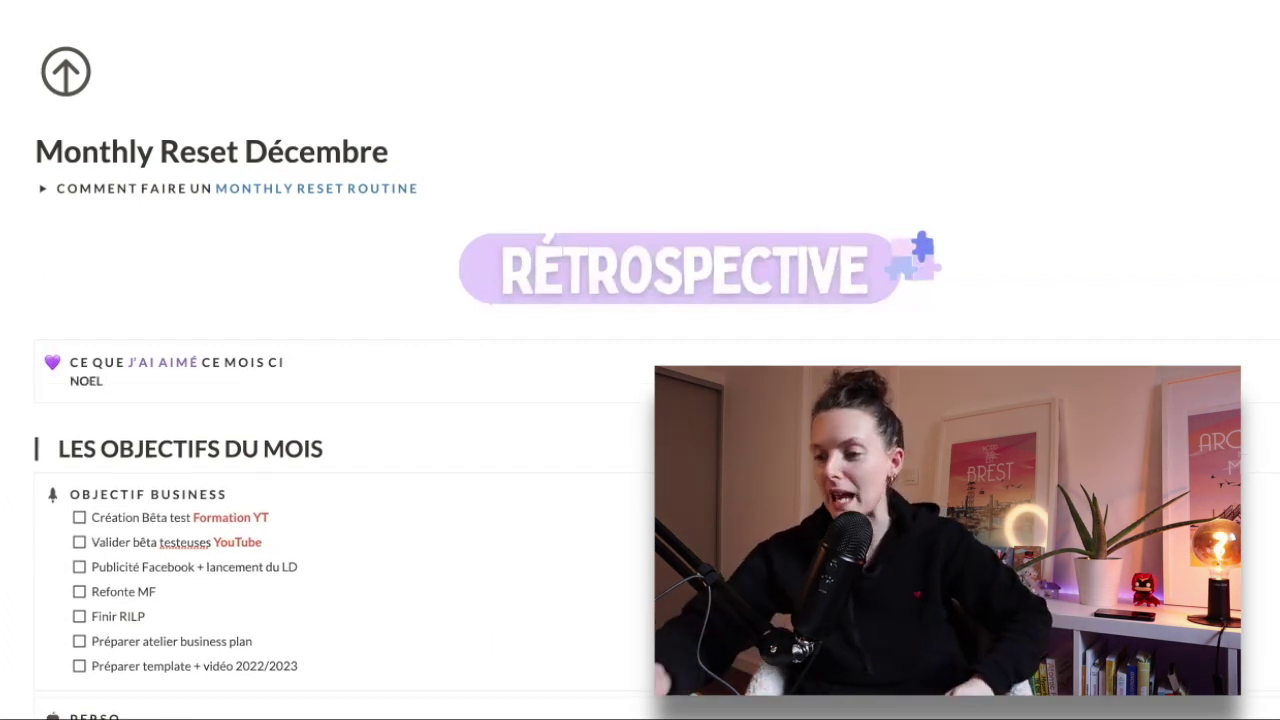
key(Return)
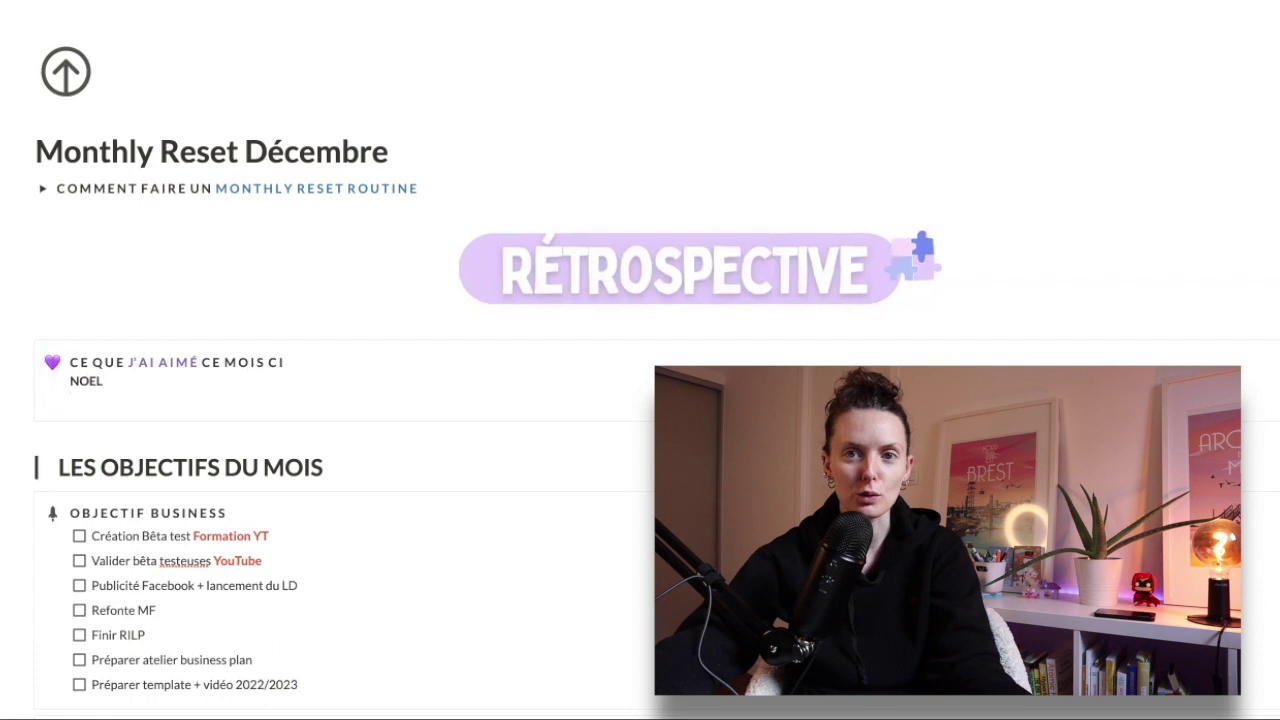
text(EPIPHANIE ET CAROTTE 🥕)
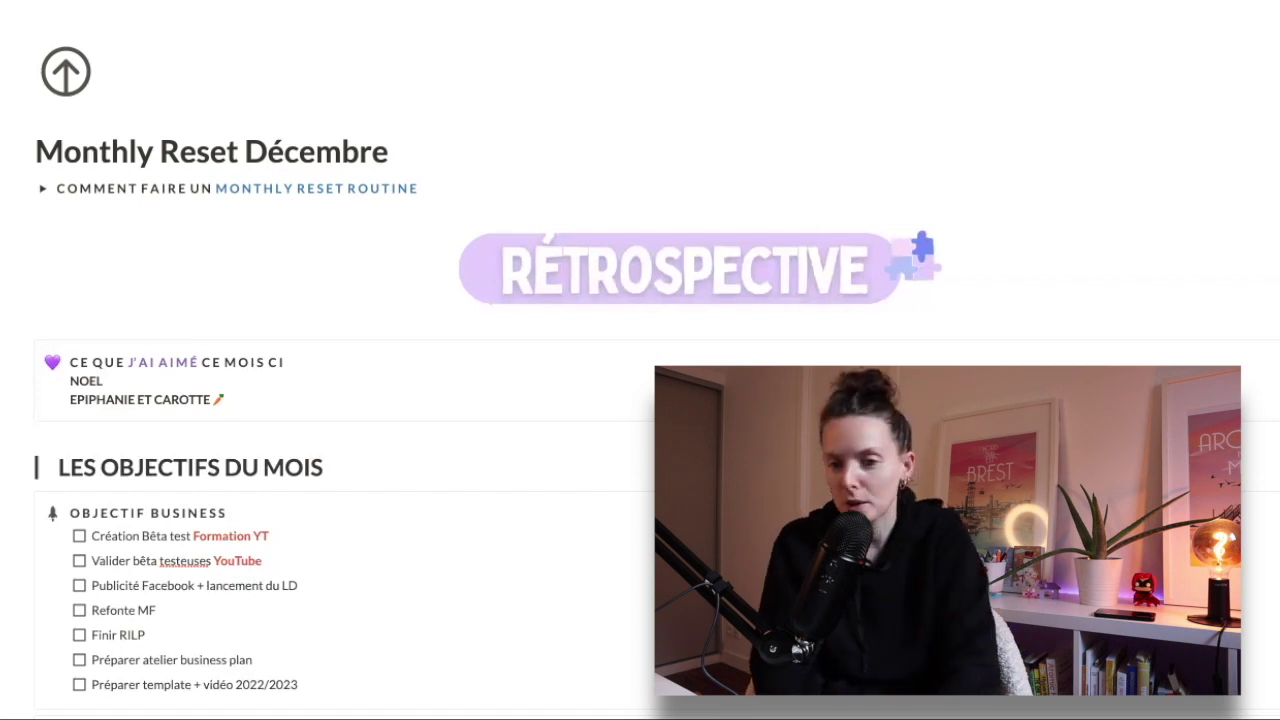
key(Return)
text(PEOPLE)
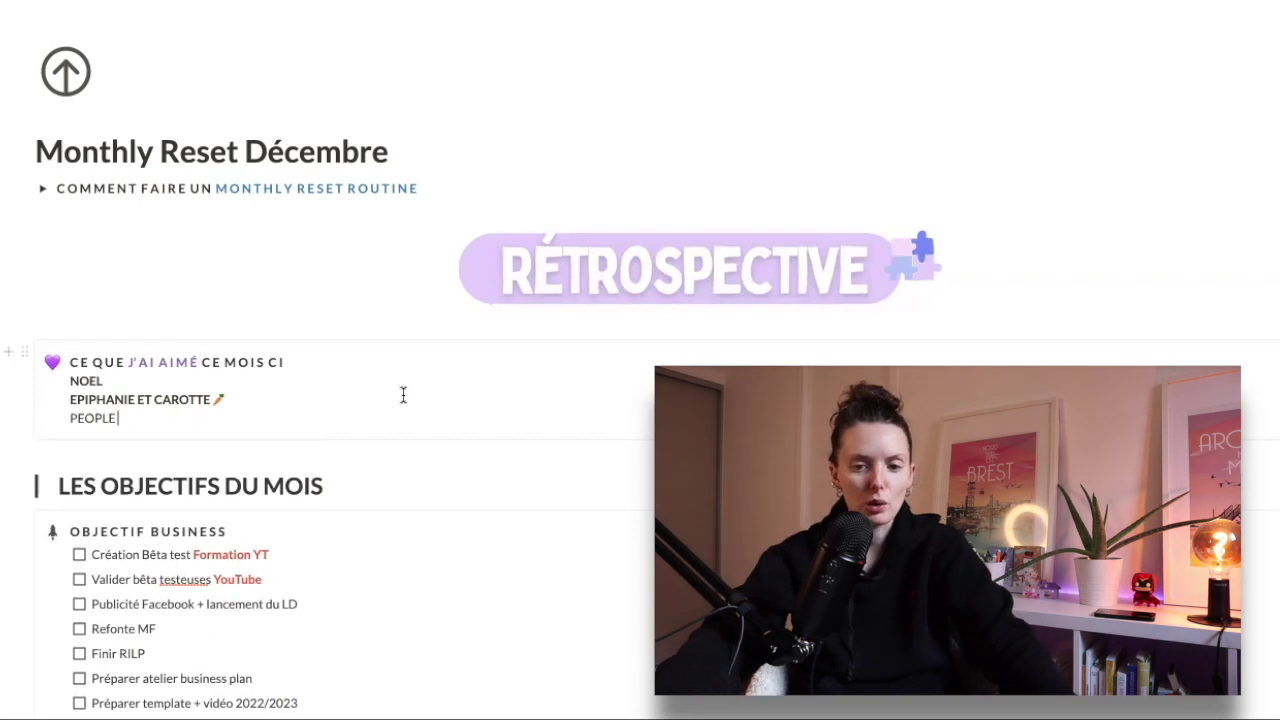
Check off every business objective except Refonte MF and Finir RILP.
scroll(403, 395, down, 2)
scroll(403, 395, down, 2)
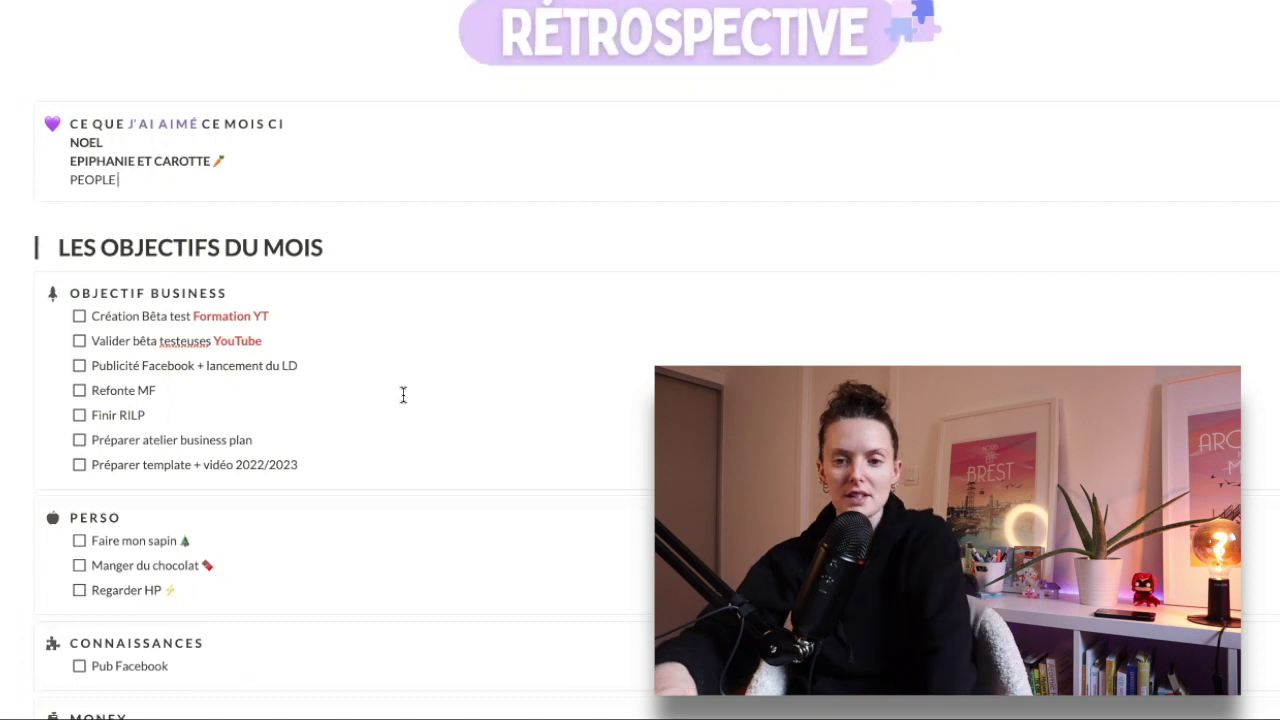
click(80, 317)
click(80, 342)
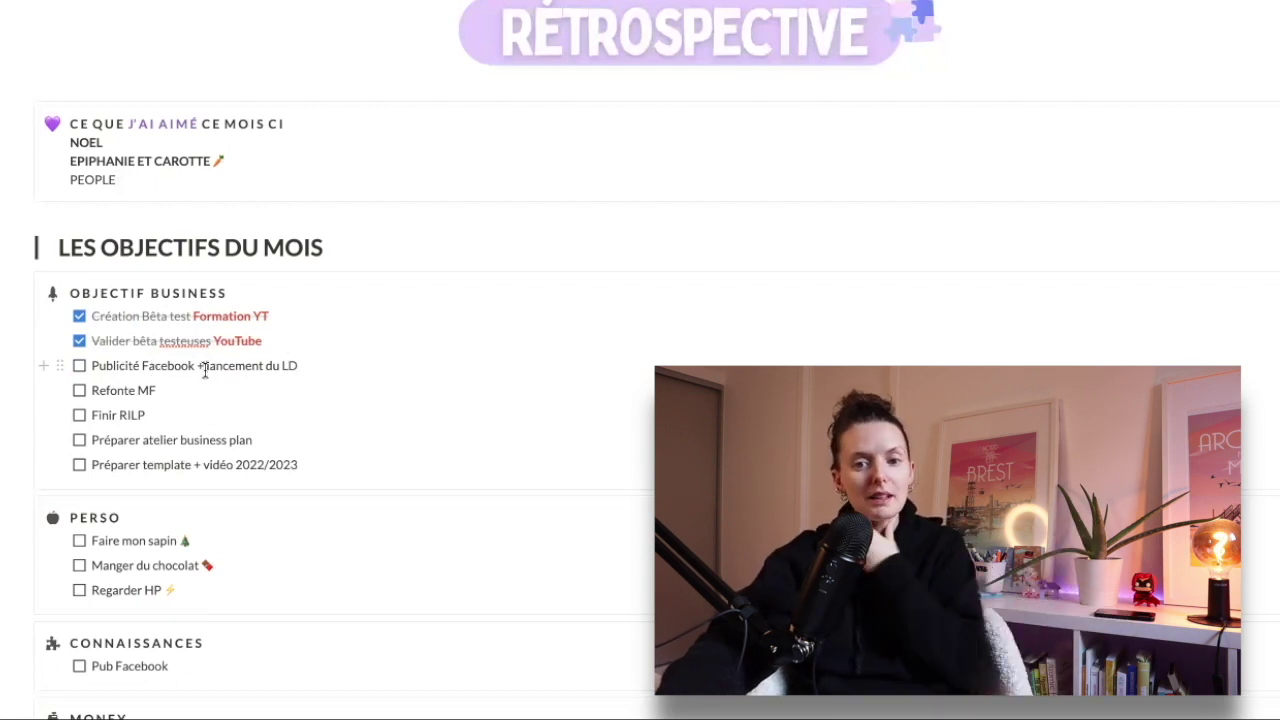
click(80, 367)
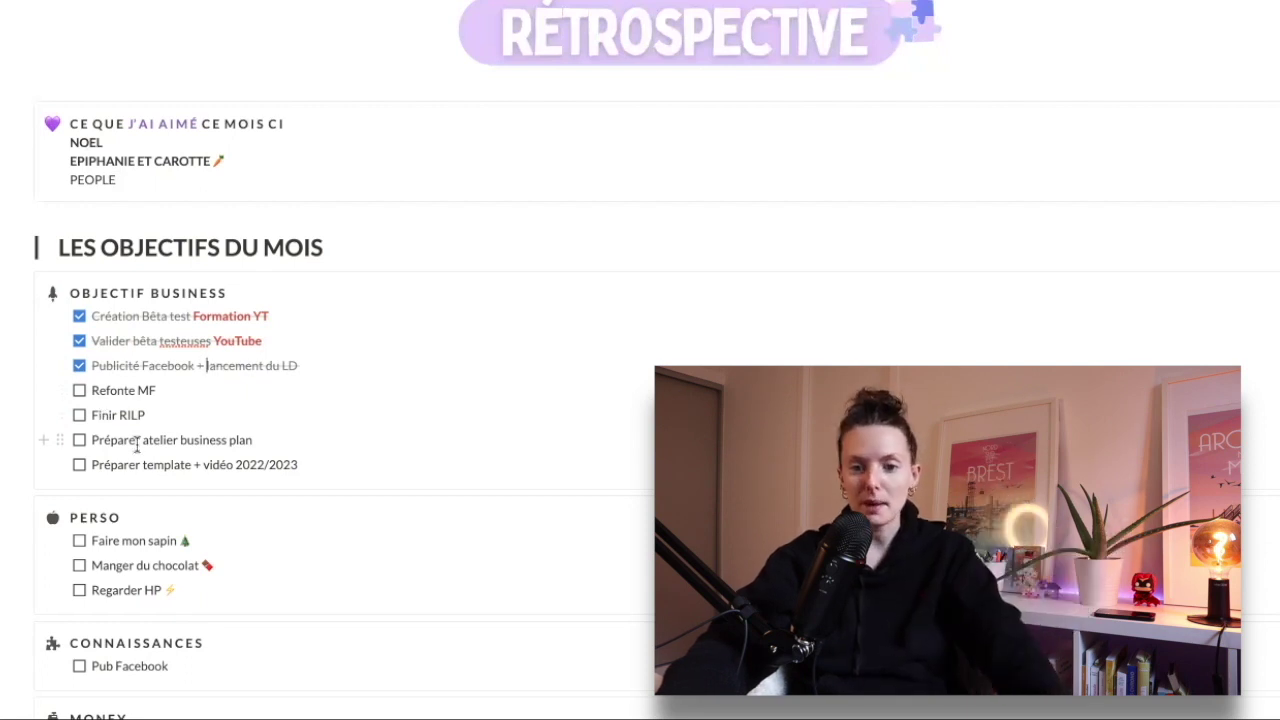
click(80, 443)
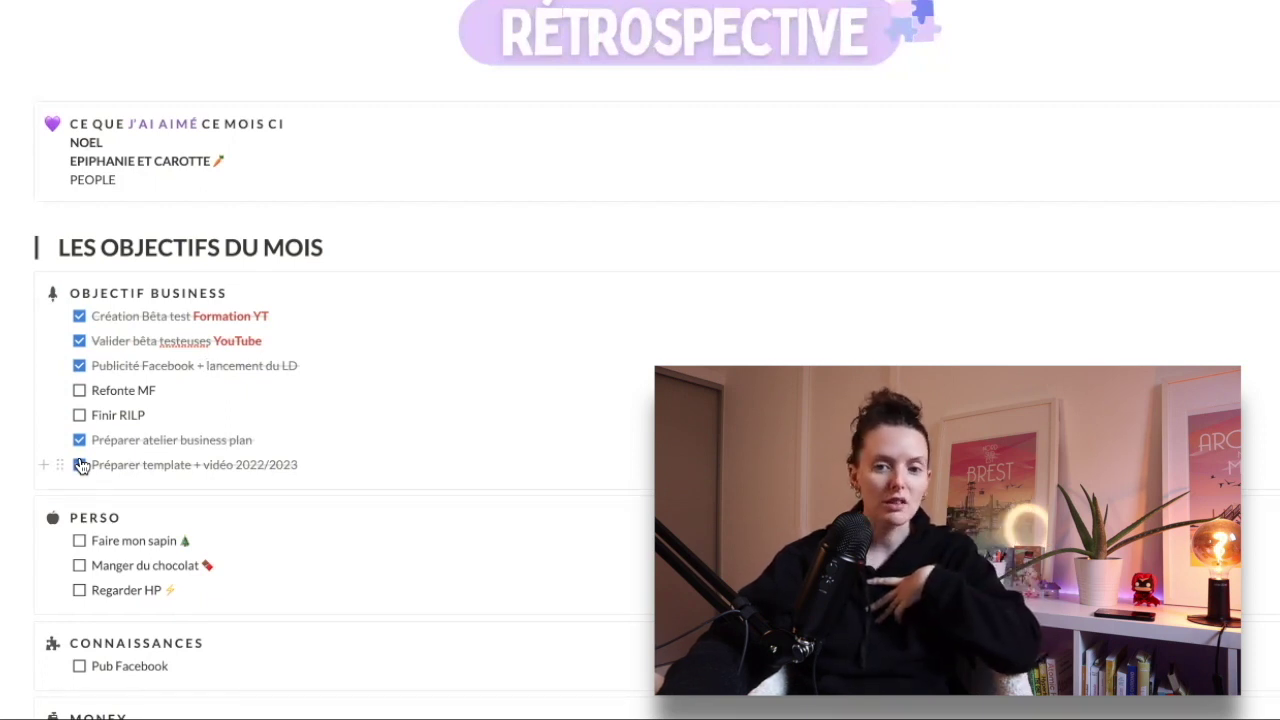
Check off the personal objectives Faire mon sapin, Manger du chocolat and Regarder HP.
scroll(82, 466, down, 1)
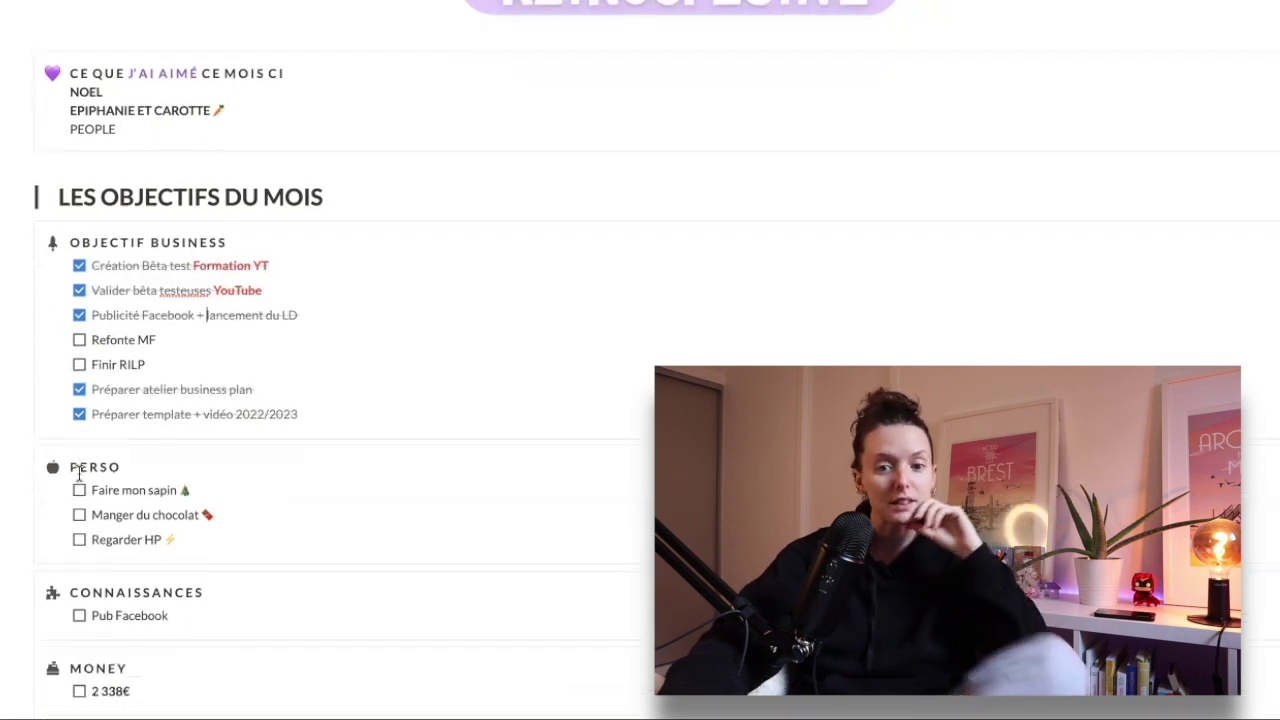
click(79, 490)
click(80, 515)
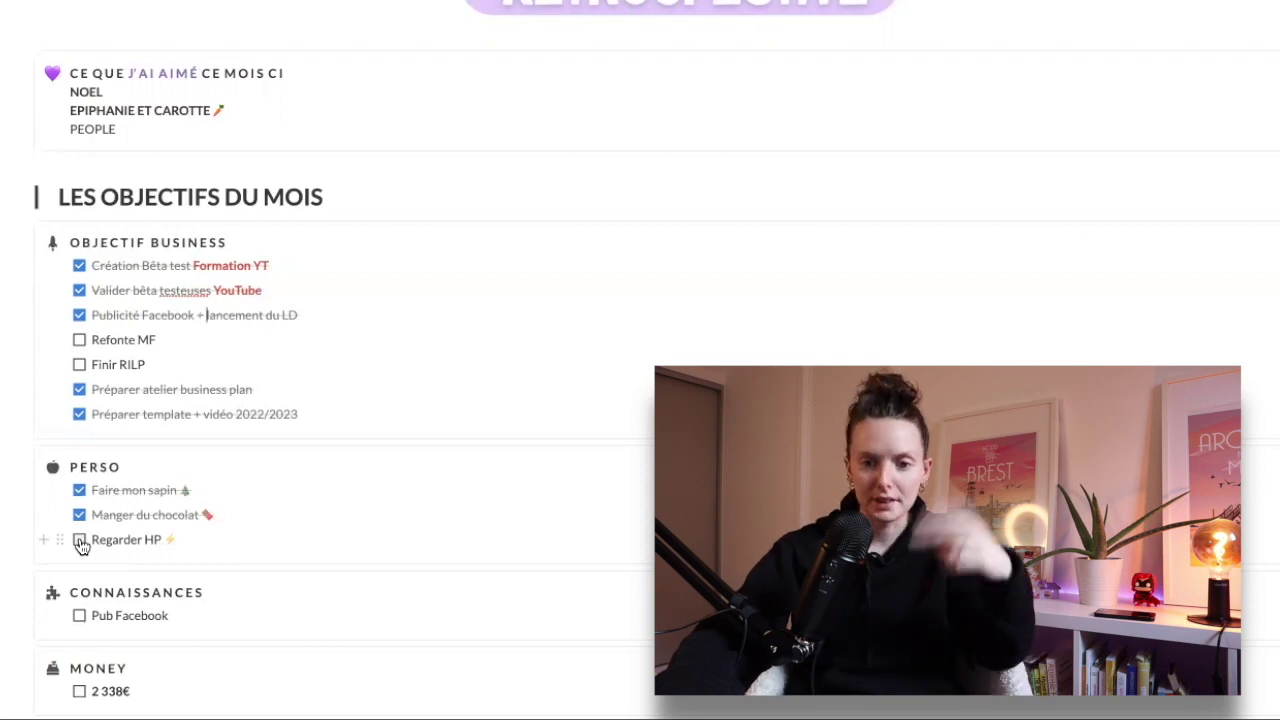
click(80, 541)
Strike through the Money goal of 2 338€ in red, add 5 950,00 € beside it and mark it as done.
scroll(180, 514, down, 2)
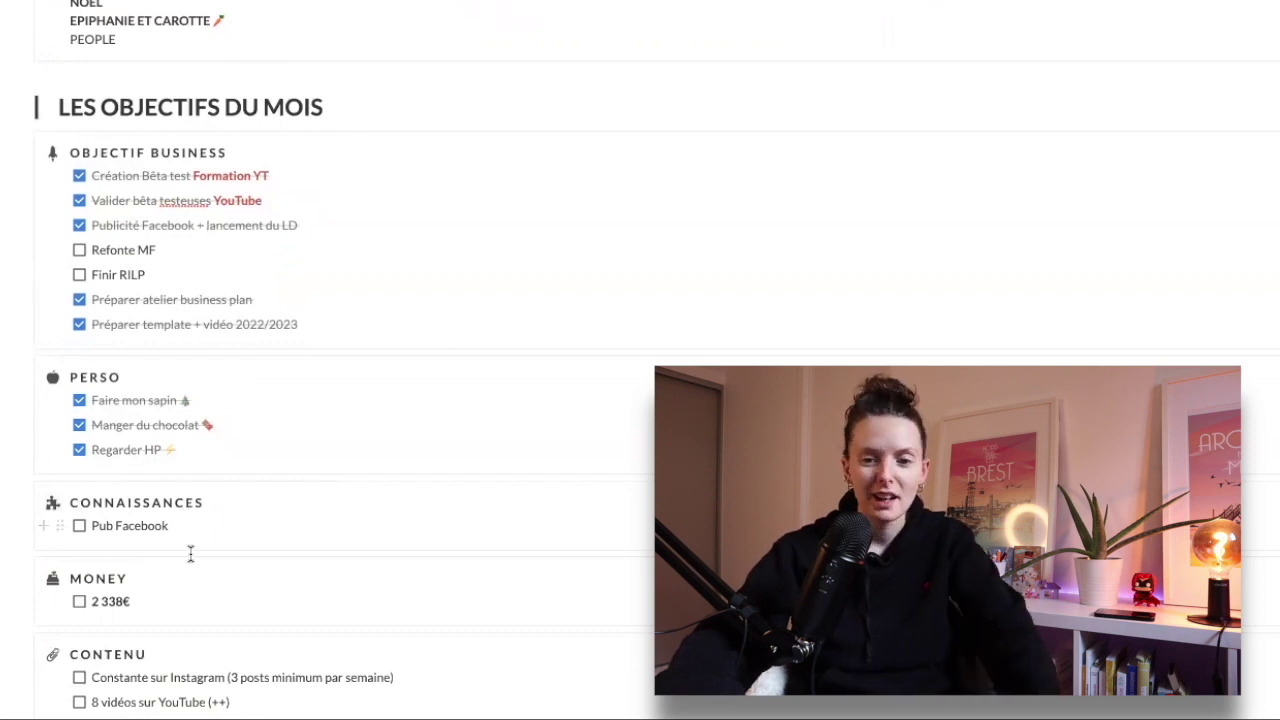
scroll(114, 551, down, 3)
scroll(114, 557, up, 2)
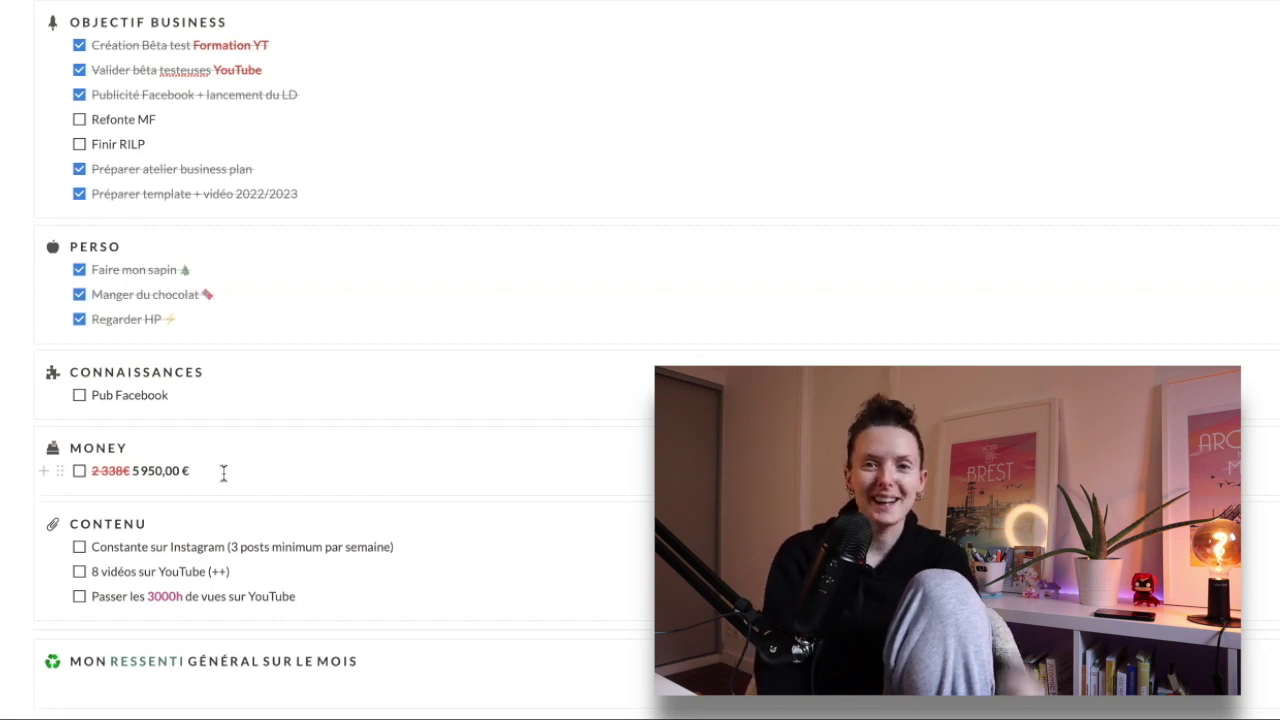
key(ctrl+Return)
Append 2750H to the YouTube view-hours goal under Contenu and color it green.
scroll(300, 460, down, 1)
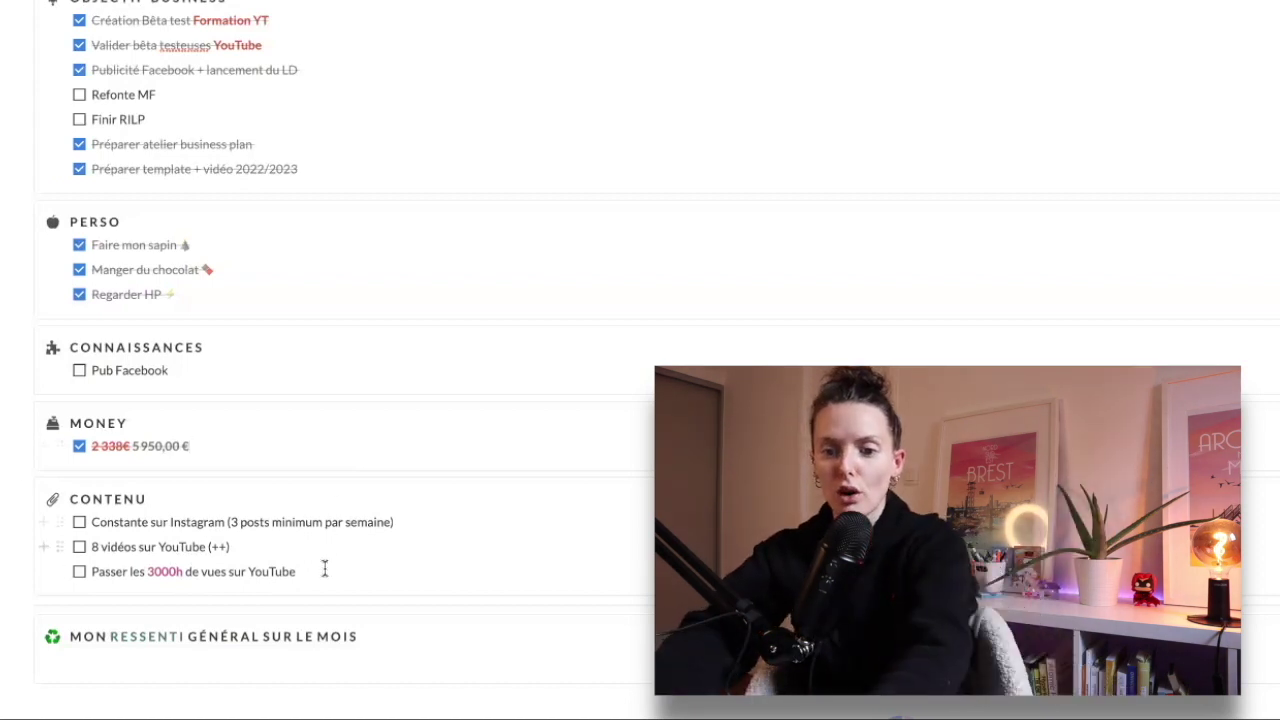
click(622, 541)
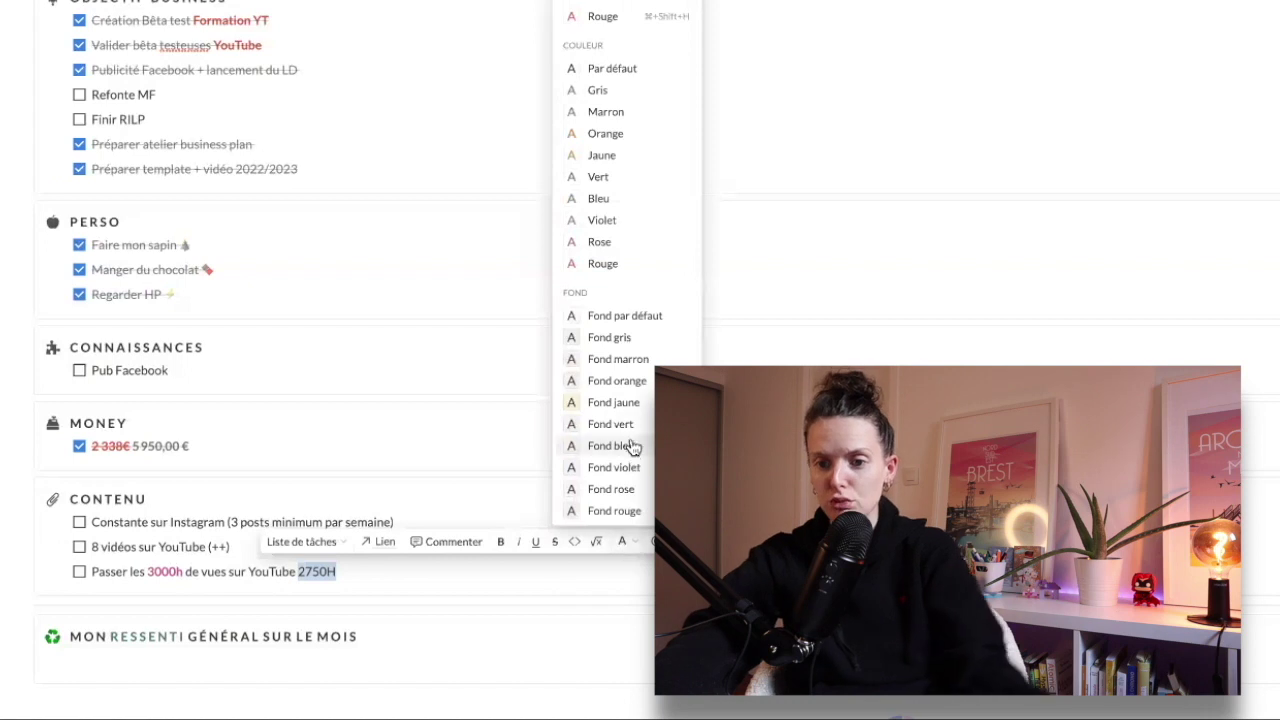
click(628, 179)
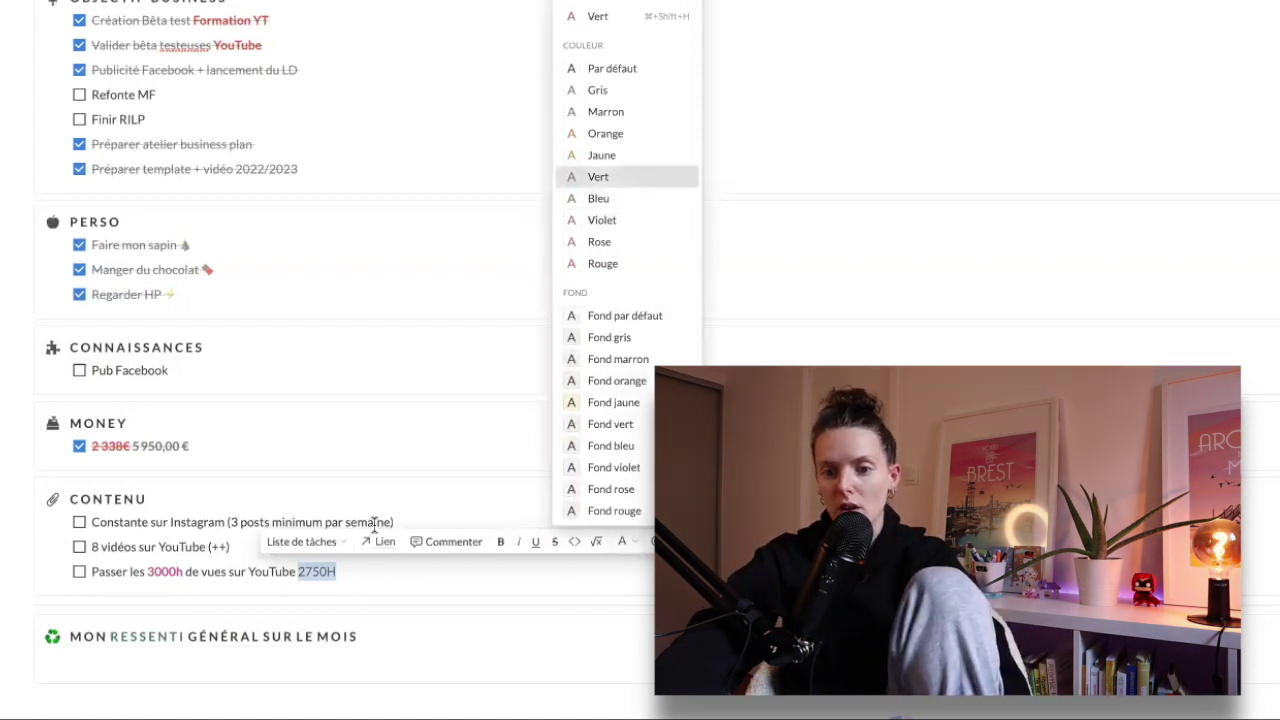
click(411, 562)
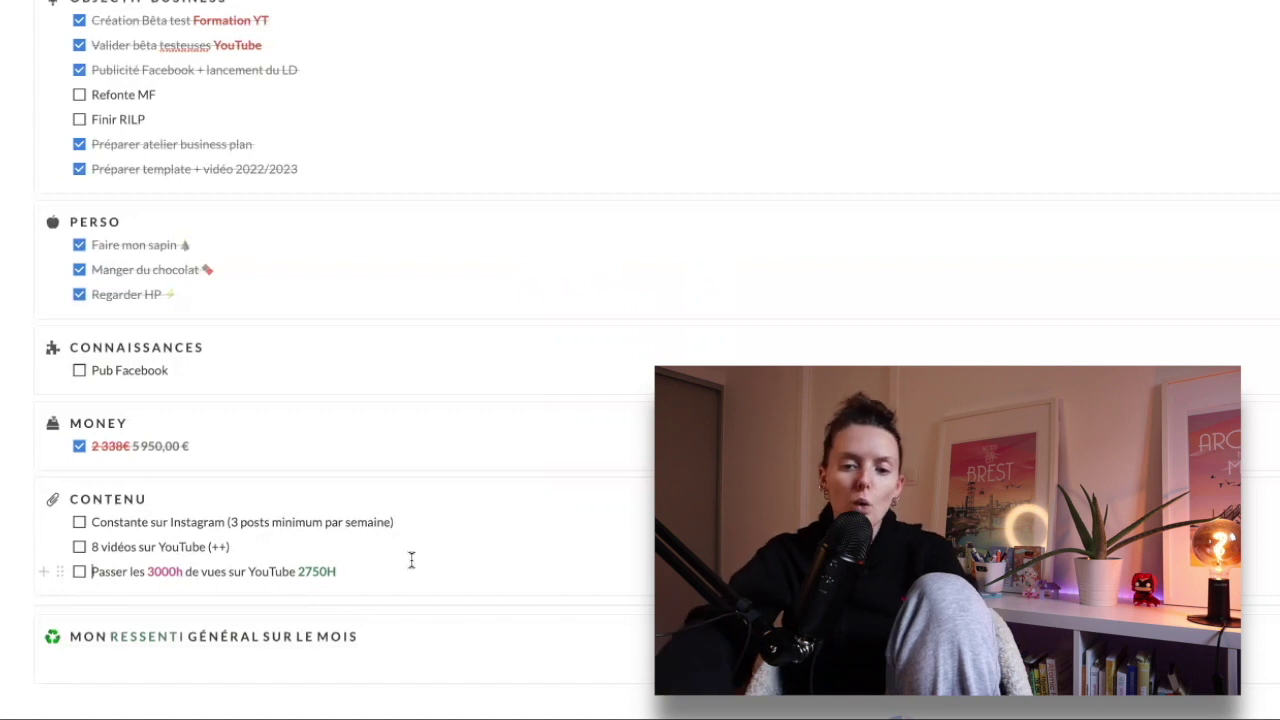
Enter 8/10 as the month's rating under "Mon ressenti général sur le mois".
click(287, 659)
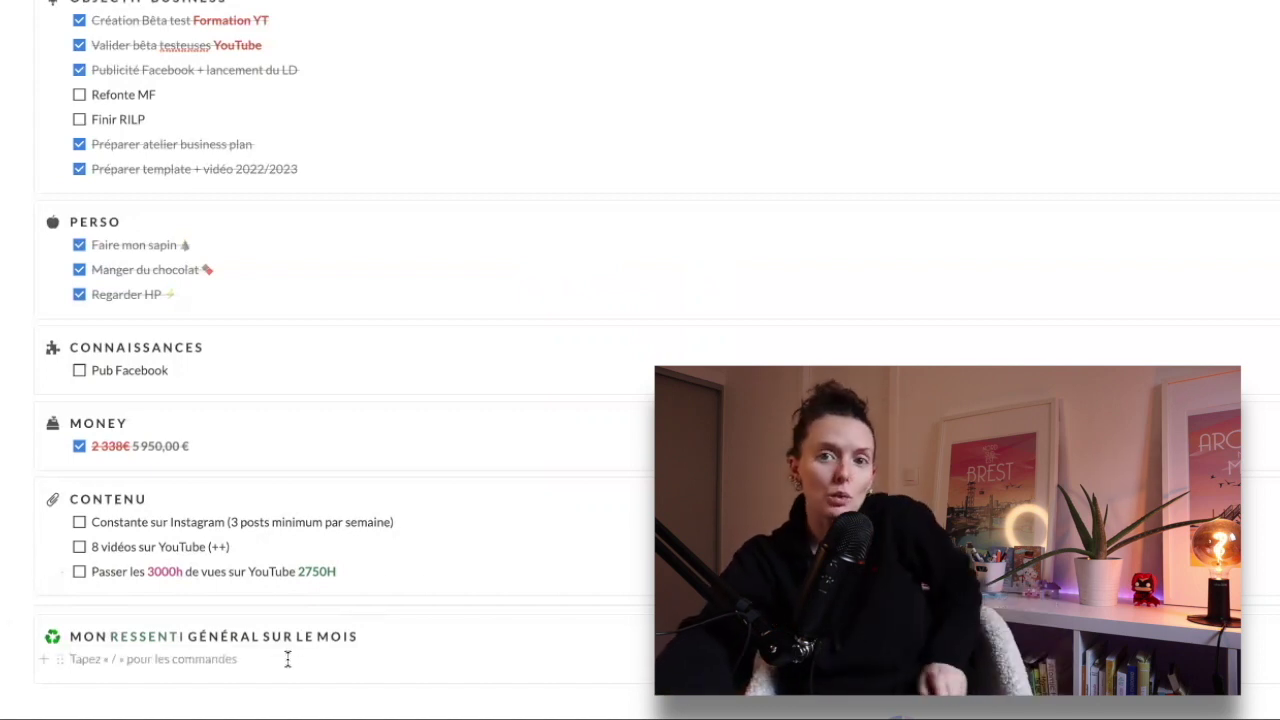
text(8)
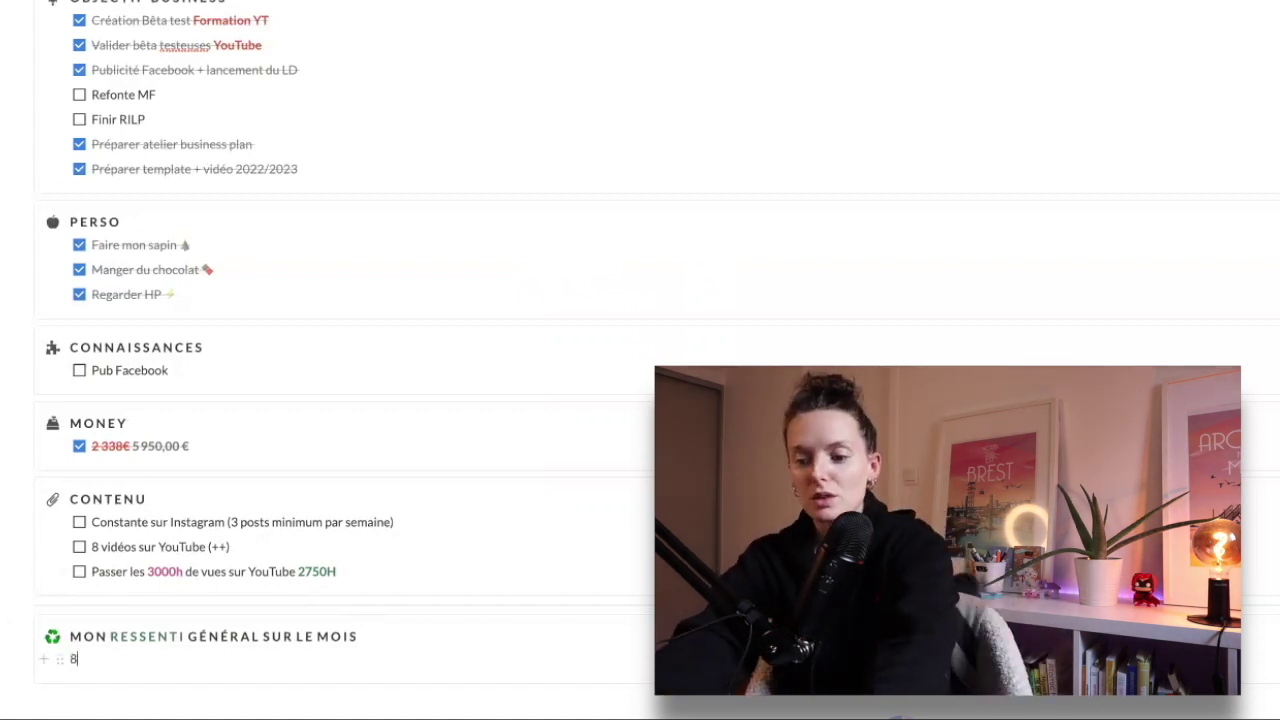
text(/10)
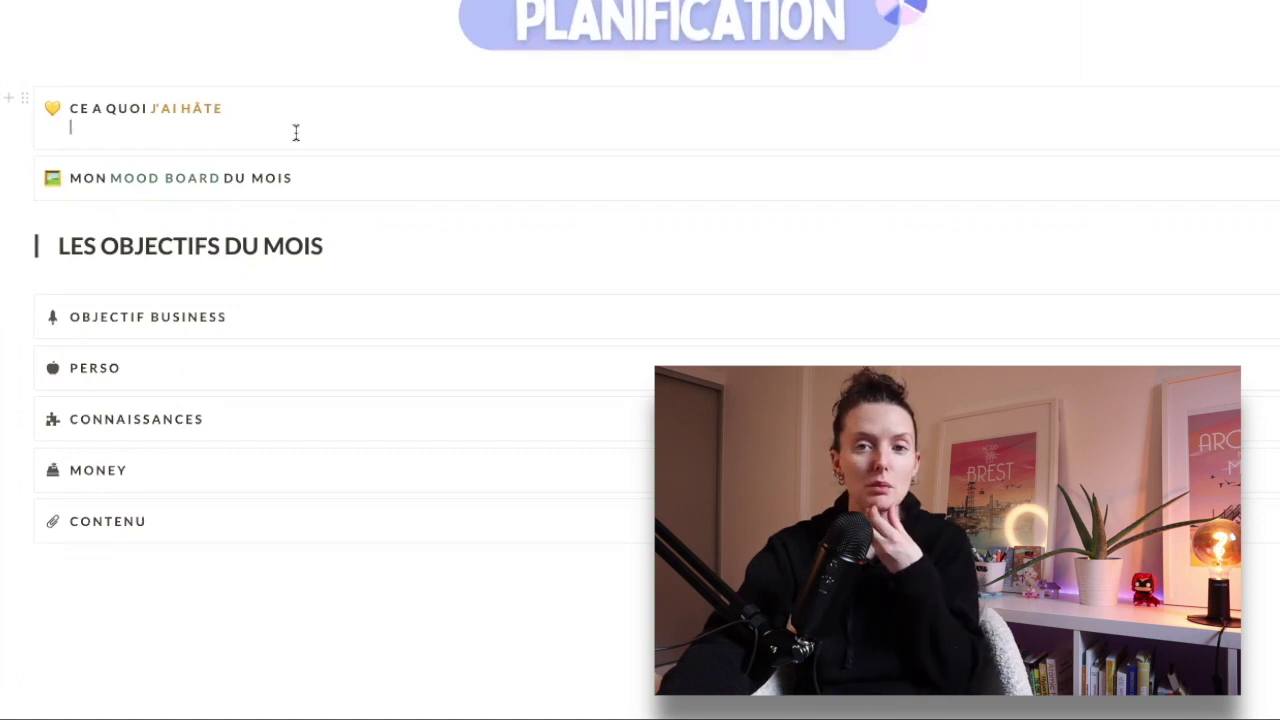
List REPOSER, MASTERMIND and PODCAST on separate lines in the planning block "Ce à quoi j'ai hâte".
scroll(296, 133, up, 1)
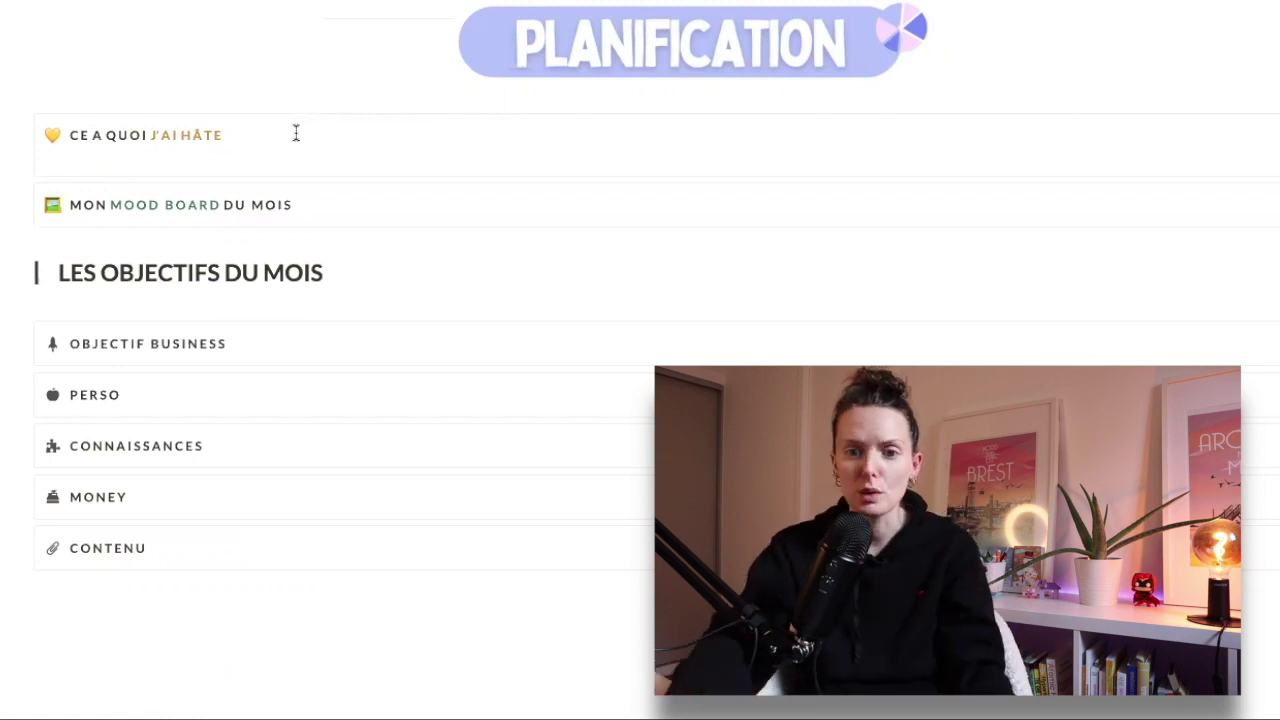
text(REPOSER)
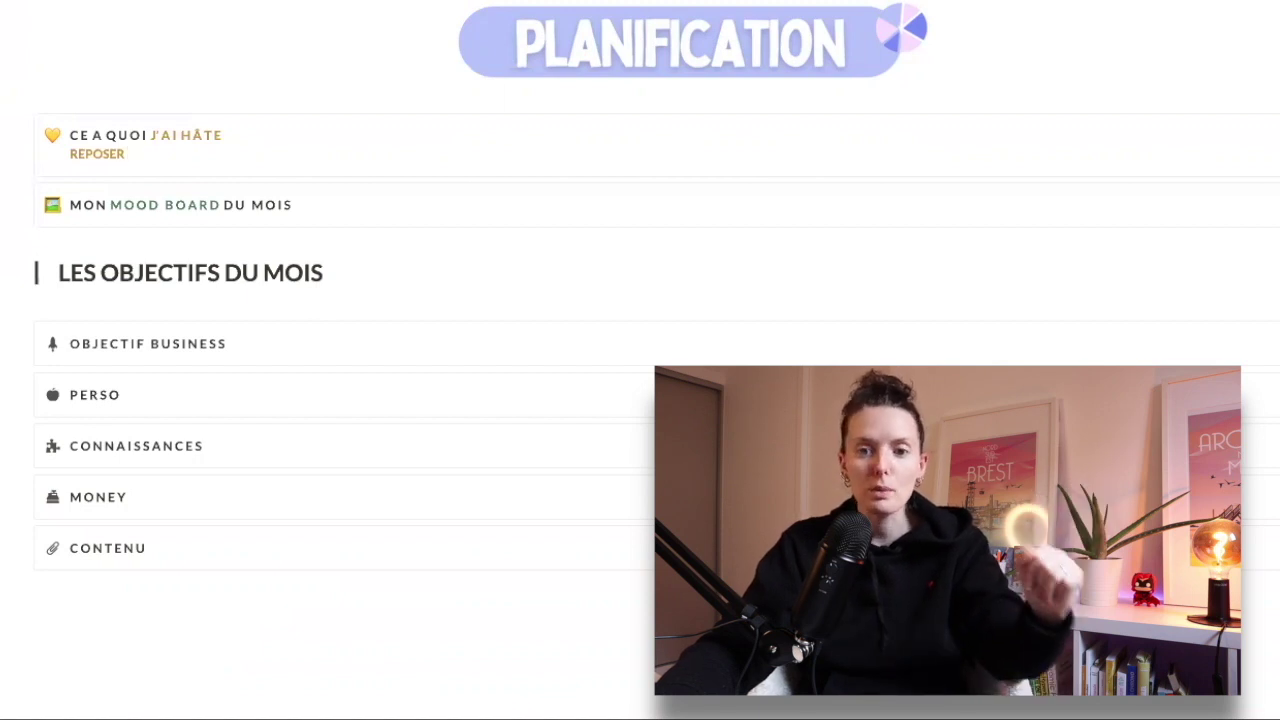
key(shift+Return)
text(MASTERMIND)
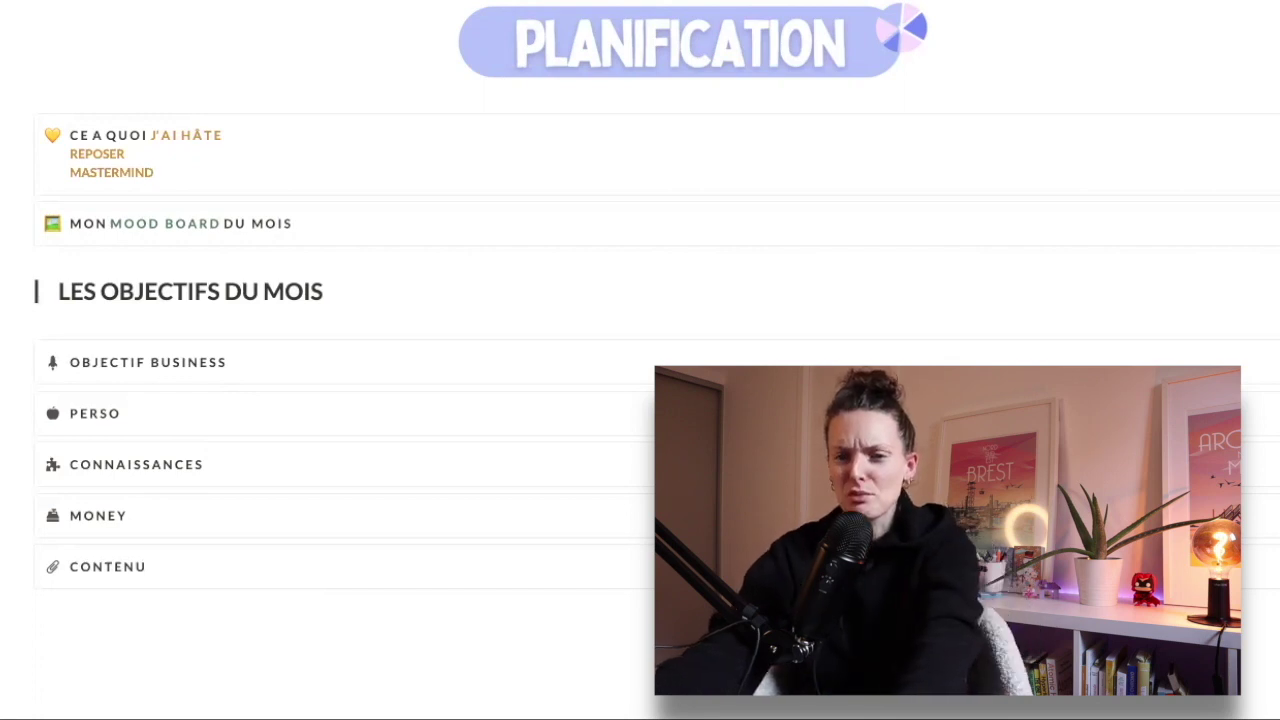
key(Return)
text(PODCAST)
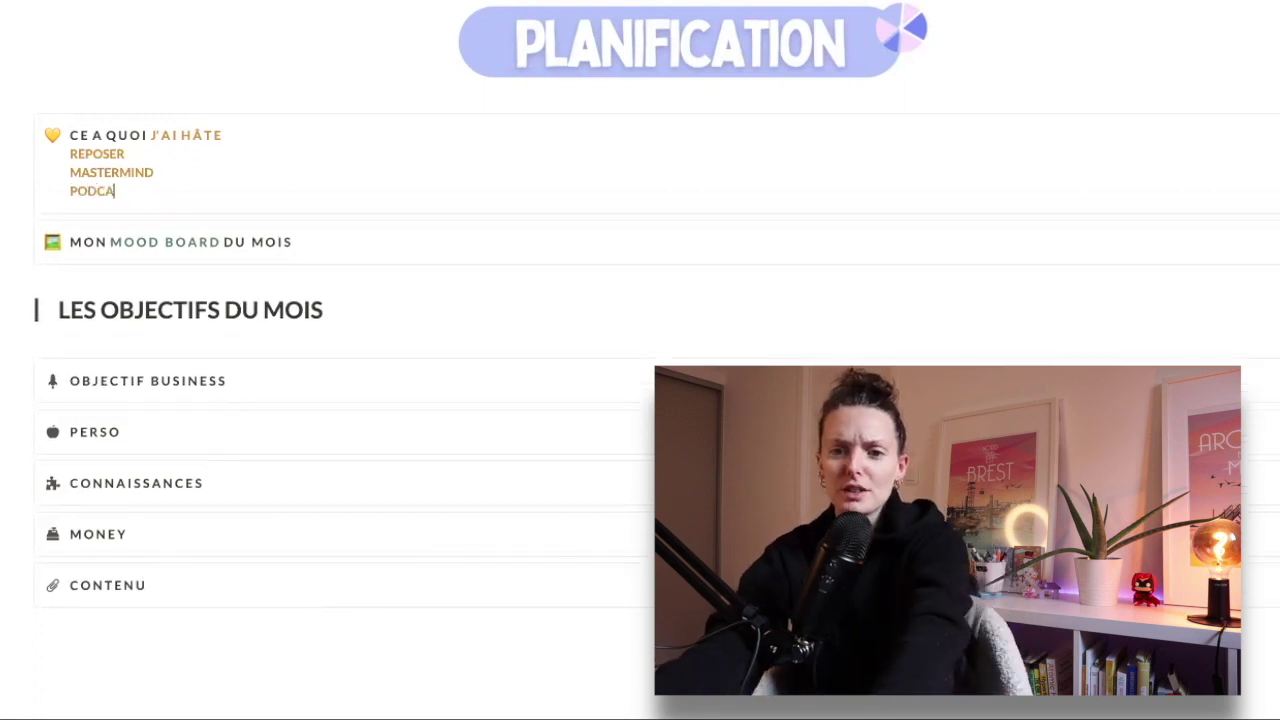
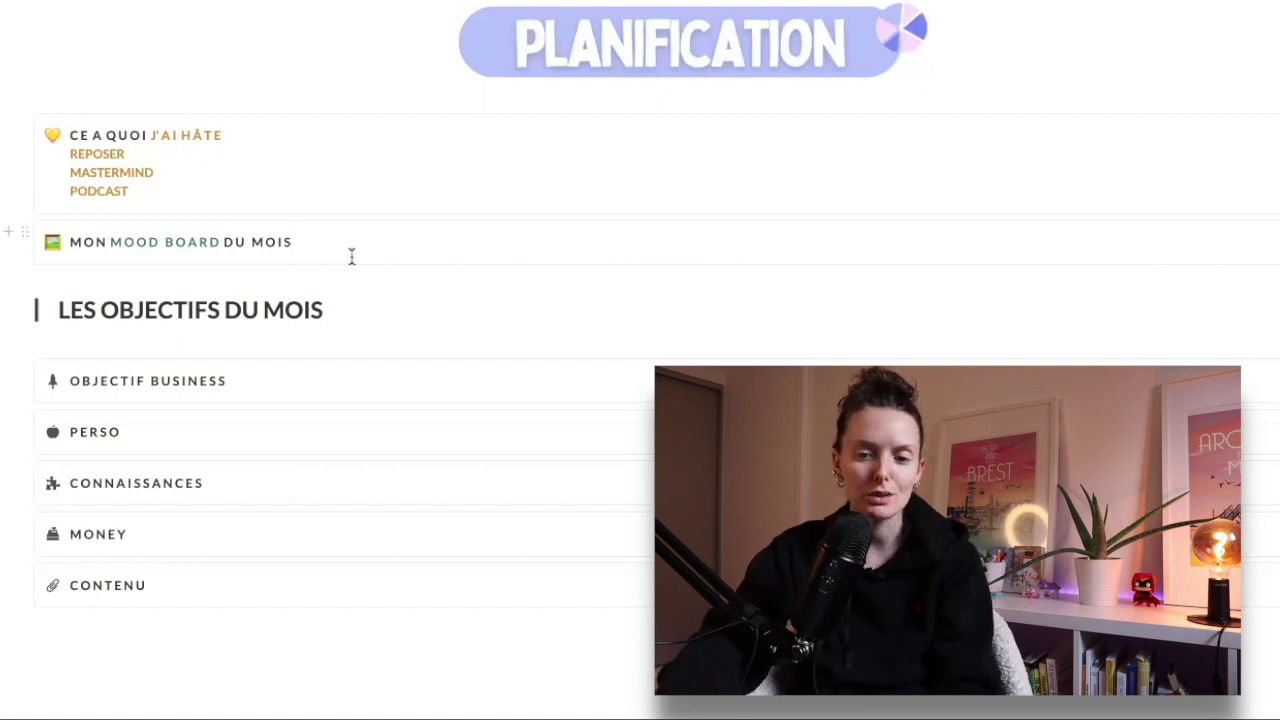
Review the drafted business, personal, knowledge and money objectives below the planning template.
scroll(351, 257, down, 4)
scroll(140, 286, down, 2)
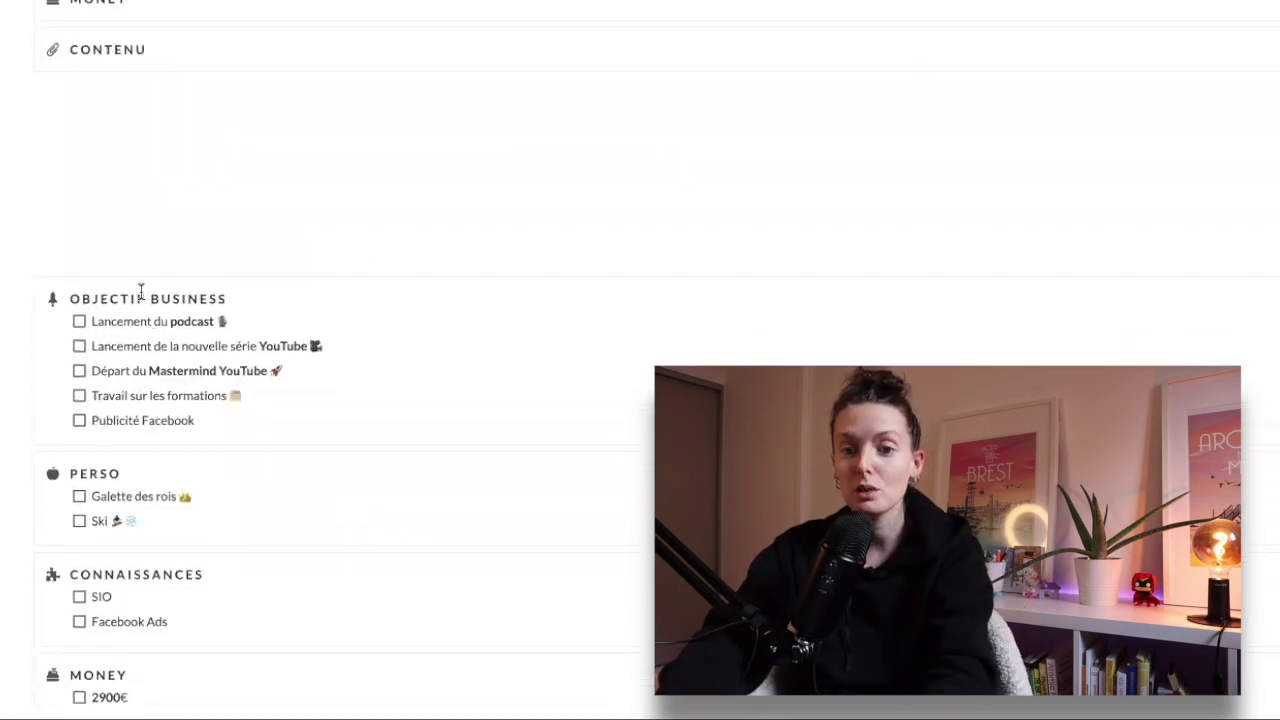
scroll(240, 638, down, 3)
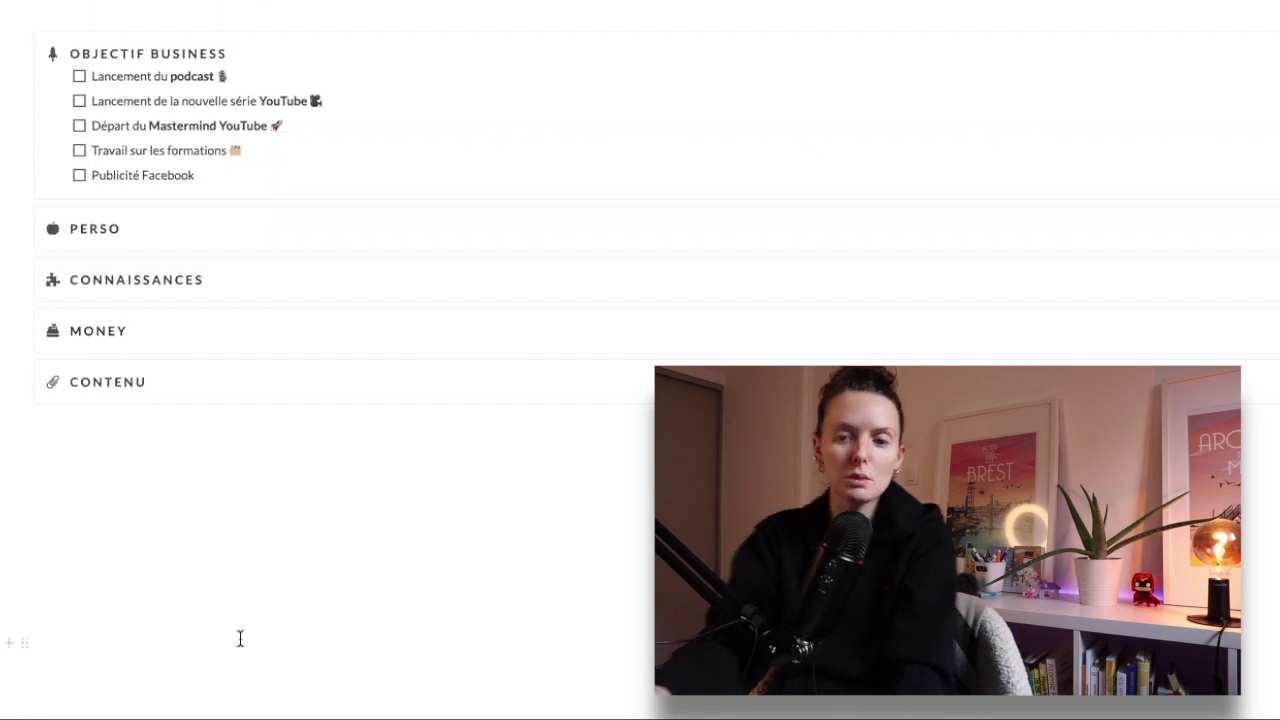